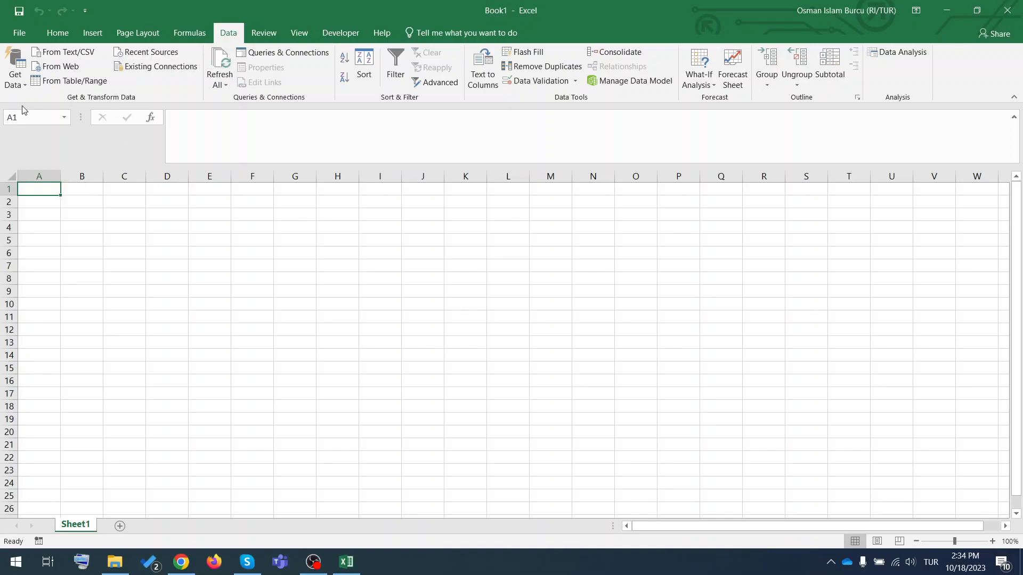
- Import the Kobo check - OKSB sheet from the Kobo_check OKSB workbook and open it for data transformation
{"action": "left_click", "coordinate": [19, 88]}
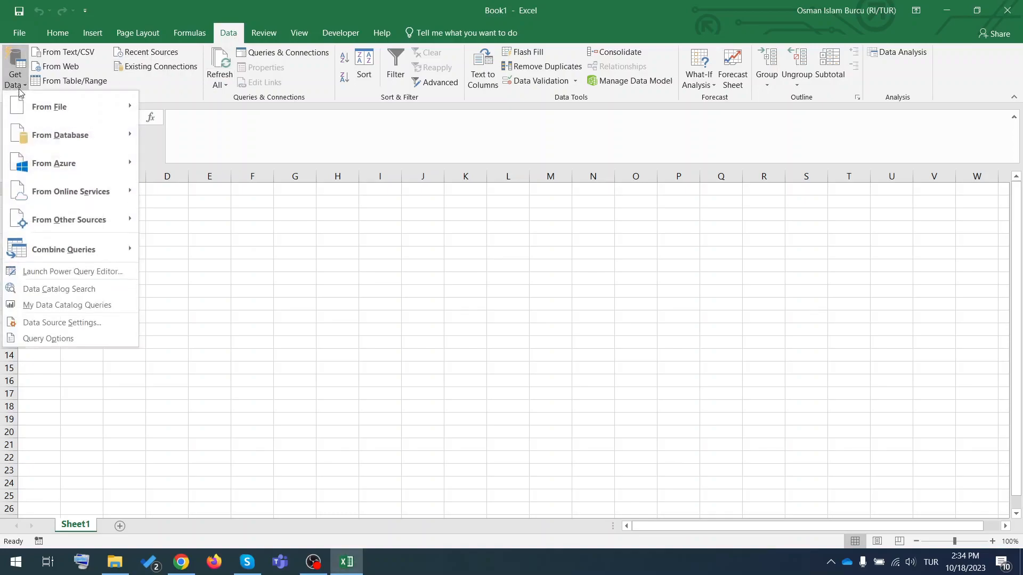
{"action": "mouse_move", "coordinate": [64, 107]}
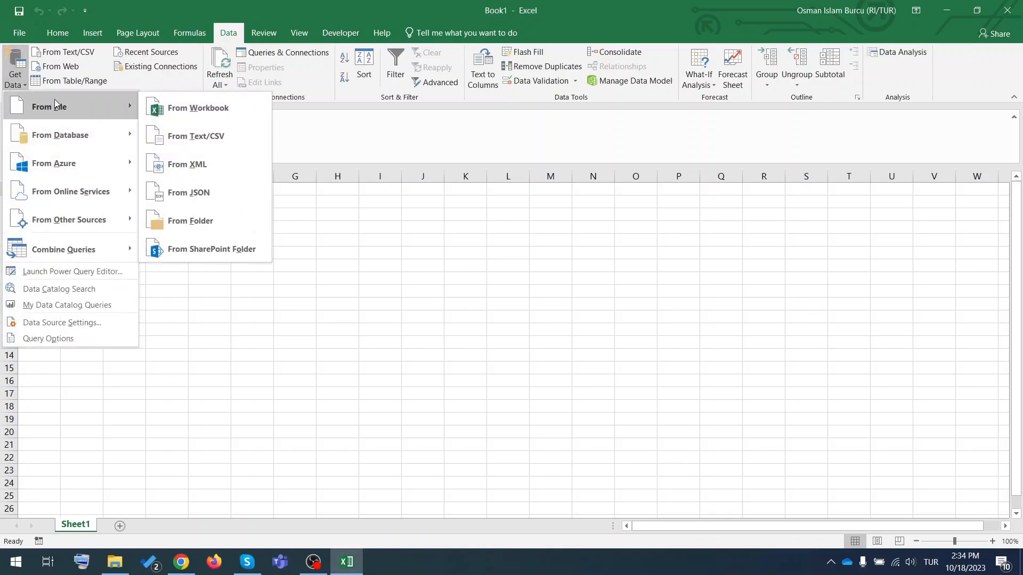
{"action": "left_click", "coordinate": [223, 113]}
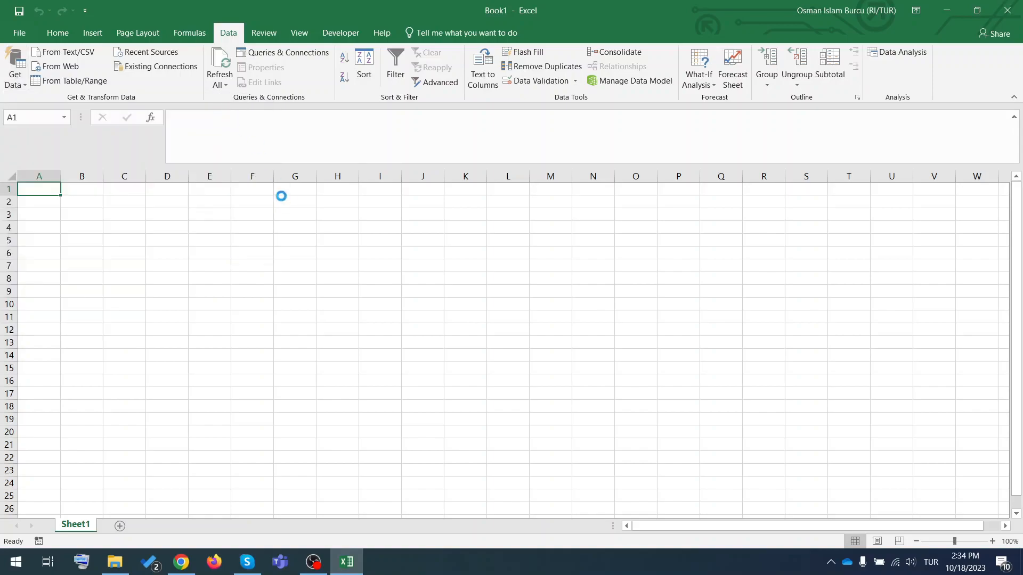
{"action": "scroll", "coordinate": [78, 117], "scroll_direction": "up", "scroll_amount": 3}
{"action": "left_click_drag", "start_coordinate": [104, 198], "coordinate": [104, 96]}
{"action": "left_click", "coordinate": [56, 119]}
{"action": "double_click", "coordinate": [172, 116]}
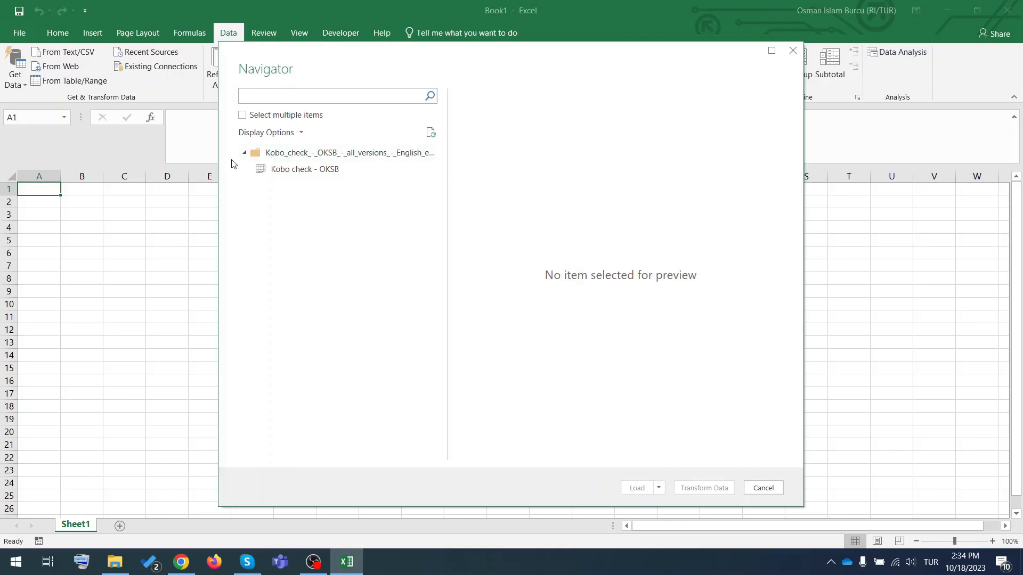
{"action": "left_click", "coordinate": [335, 175]}
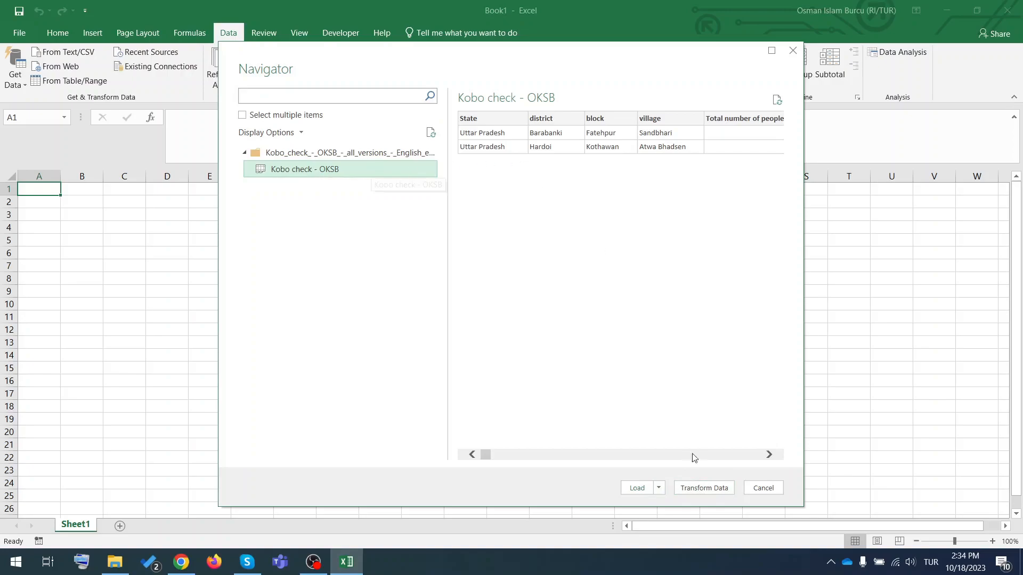
{"action": "left_click", "coordinate": [688, 490]}
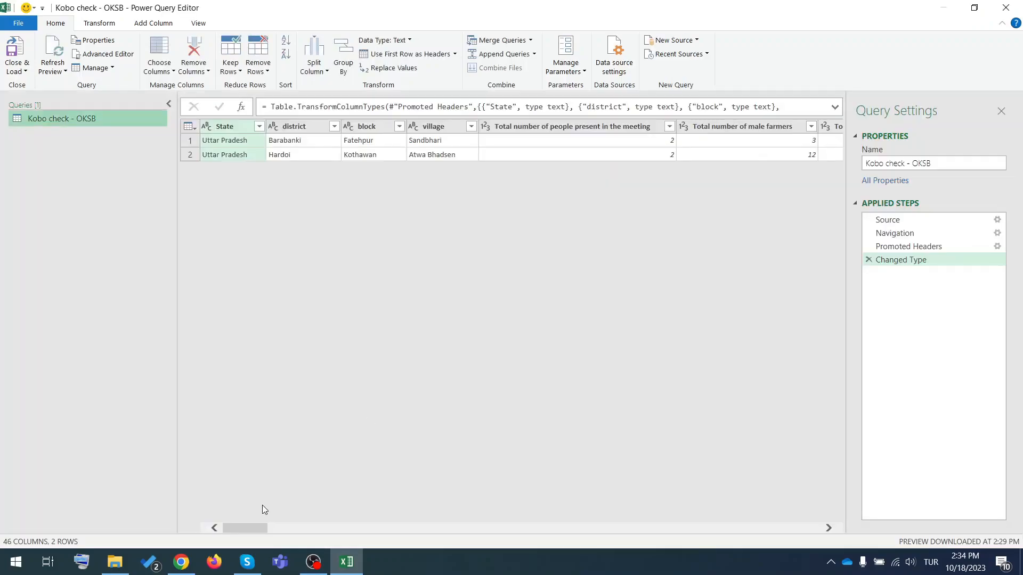
- Examine how the multiple-choice answers are stored in the customer_Id column
{"action": "mouse_move", "coordinate": [245, 529]}
{"action": "left_mouse_down"}
{"action": "mouse_move", "coordinate": [270, 528]}
{"action": "mouse_move", "coordinate": [243, 527]}
{"action": "left_mouse_up"}
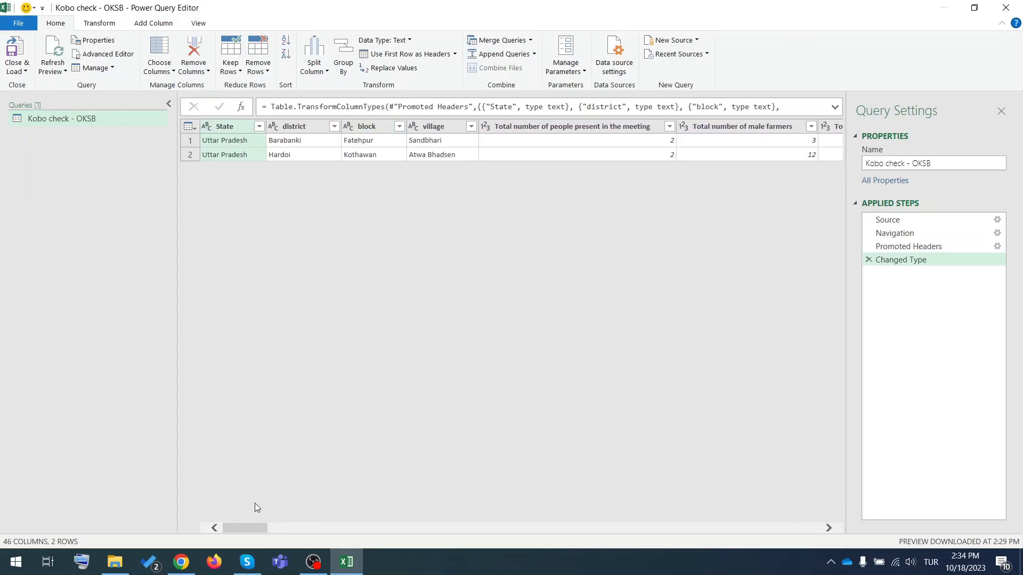
{"action": "left_click_drag", "start_coordinate": [247, 528], "coordinate": [345, 528]}
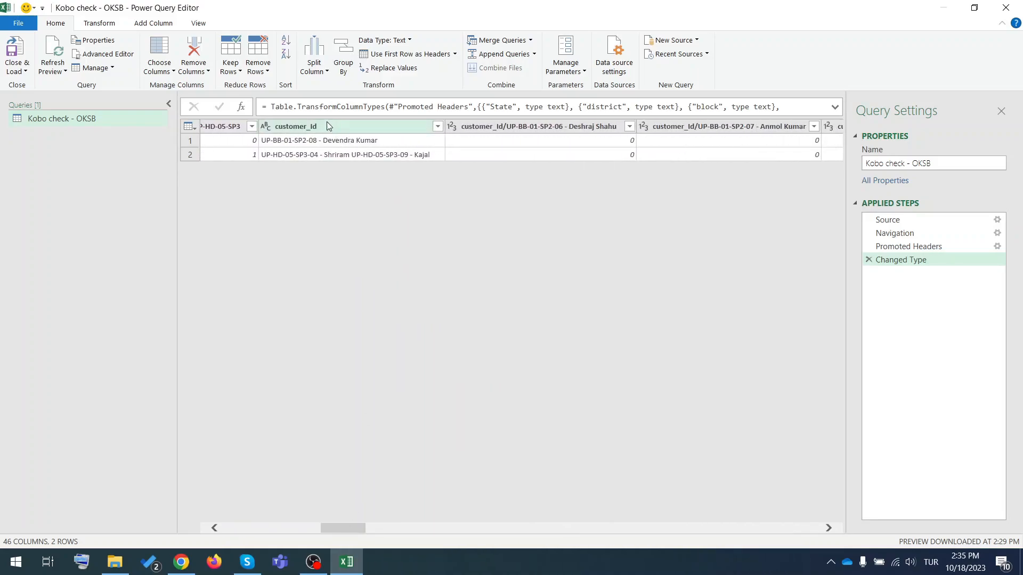
{"action": "left_click", "coordinate": [363, 128]}
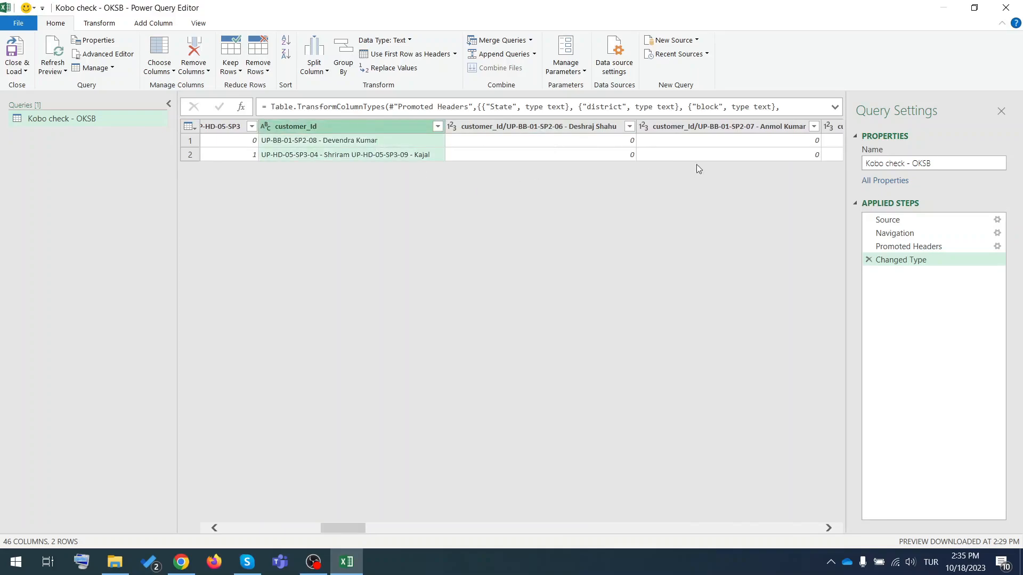
{"action": "left_click", "coordinate": [318, 144]}
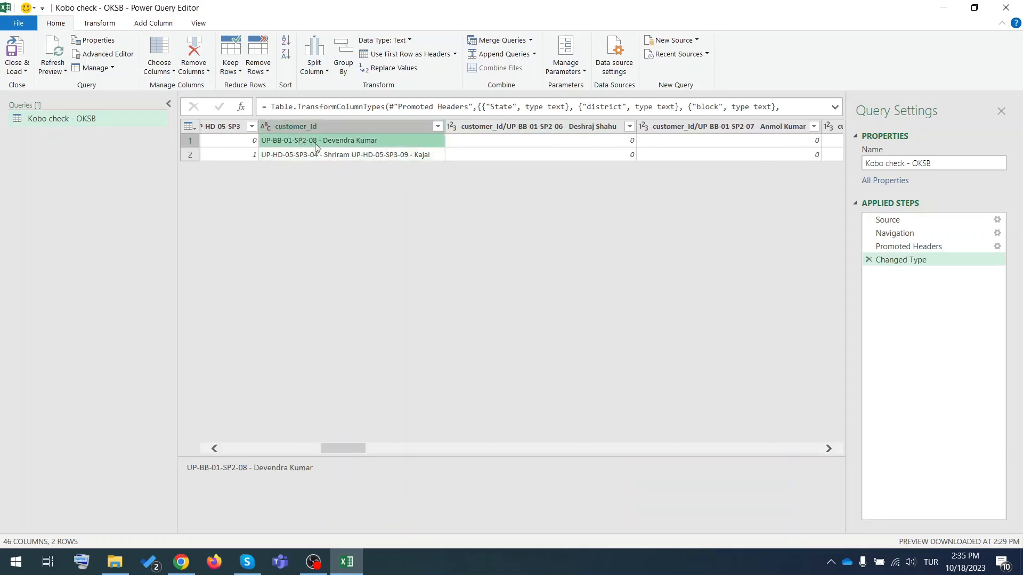
{"action": "left_click", "coordinate": [340, 158]}
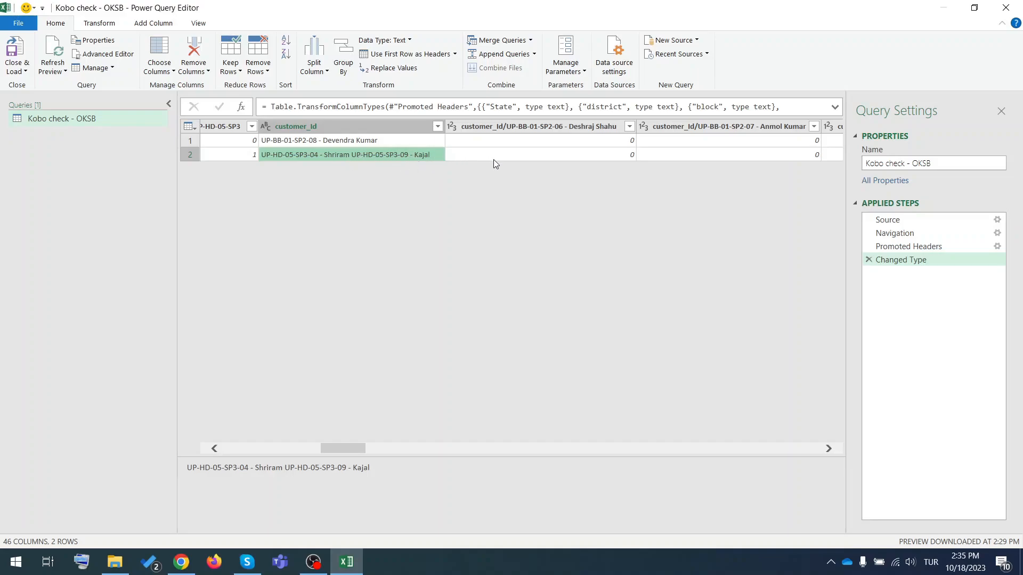
- Unpivot all the individual customer_Id/ option columns between the customer_Id and Name of Advisor columns
{"action": "mouse_move", "coordinate": [348, 448]}
{"action": "left_mouse_down"}
{"action": "mouse_move", "coordinate": [414, 447]}
{"action": "mouse_move", "coordinate": [357, 449]}
{"action": "left_mouse_up"}
{"action": "left_click", "coordinate": [392, 128]}
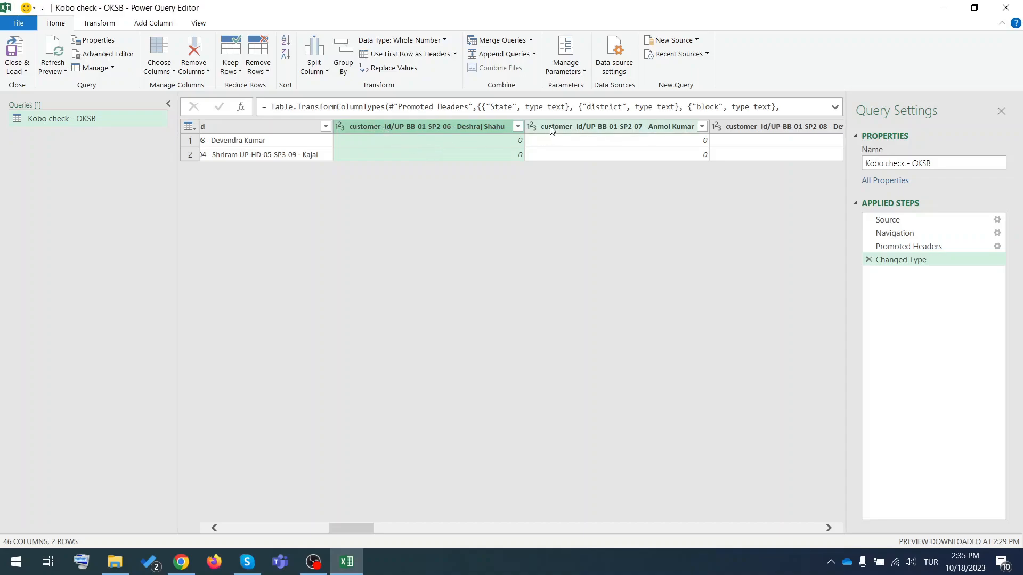
{"action": "key", "text": "shift+Right"}
{"action": "key", "text": "shift+Right"}
{"action": "key", "text": "shift+Right"}
{"action": "key", "text": "shift+Right"}
{"action": "key", "text": "shift+Right"}
{"action": "key", "text": "shift+Right"}
{"action": "key", "text": "shift+Right"}
{"action": "key", "text": "shift+Right"}
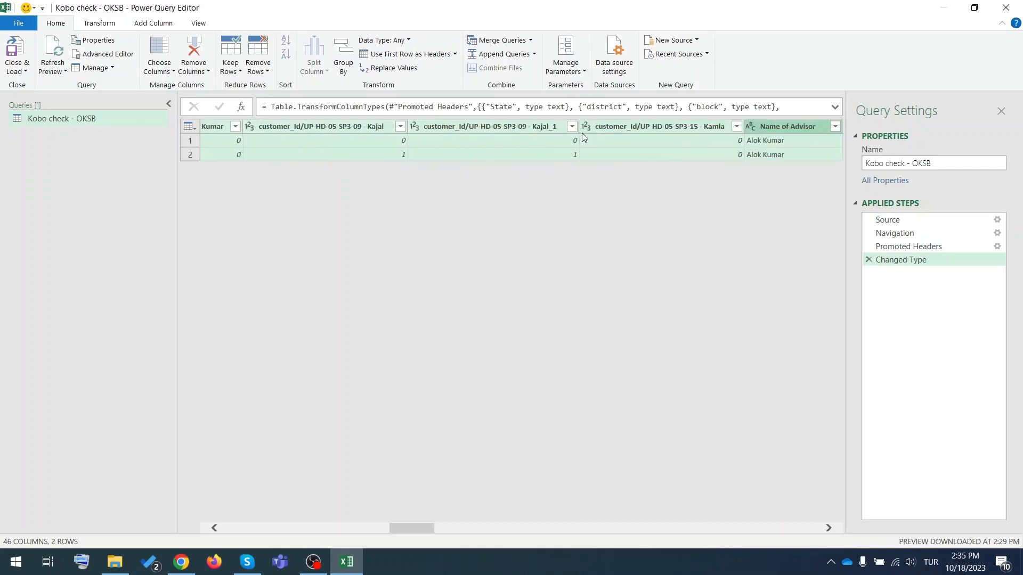
{"action": "key", "text": "shift+Left"}
{"action": "key", "text": "shift+Left"}
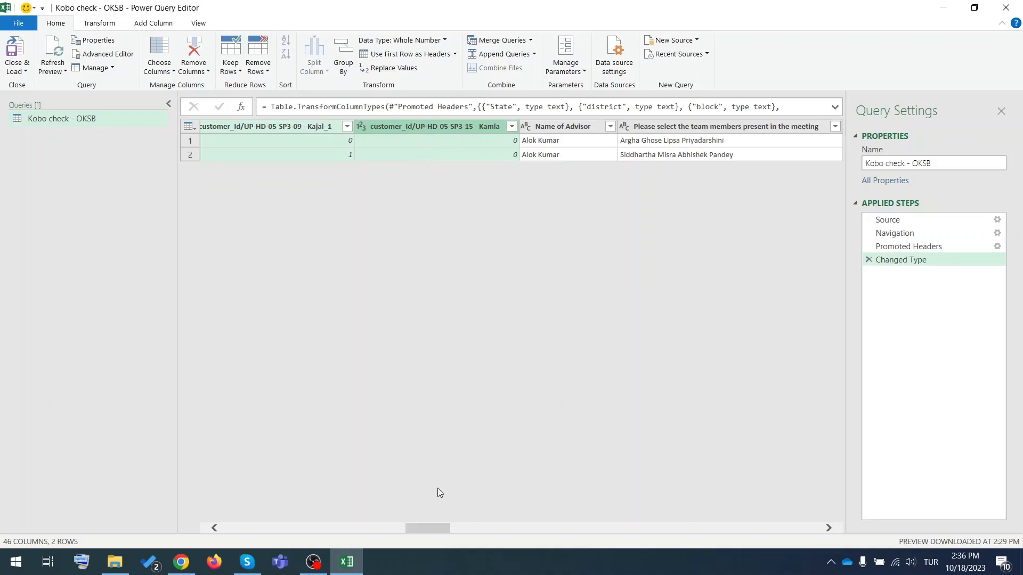
{"action": "mouse_move", "coordinate": [420, 526]}
{"action": "left_mouse_down"}
{"action": "mouse_move", "coordinate": [396, 526]}
{"action": "mouse_move", "coordinate": [417, 522]}
{"action": "left_mouse_up"}
{"action": "right_click", "coordinate": [468, 126]}
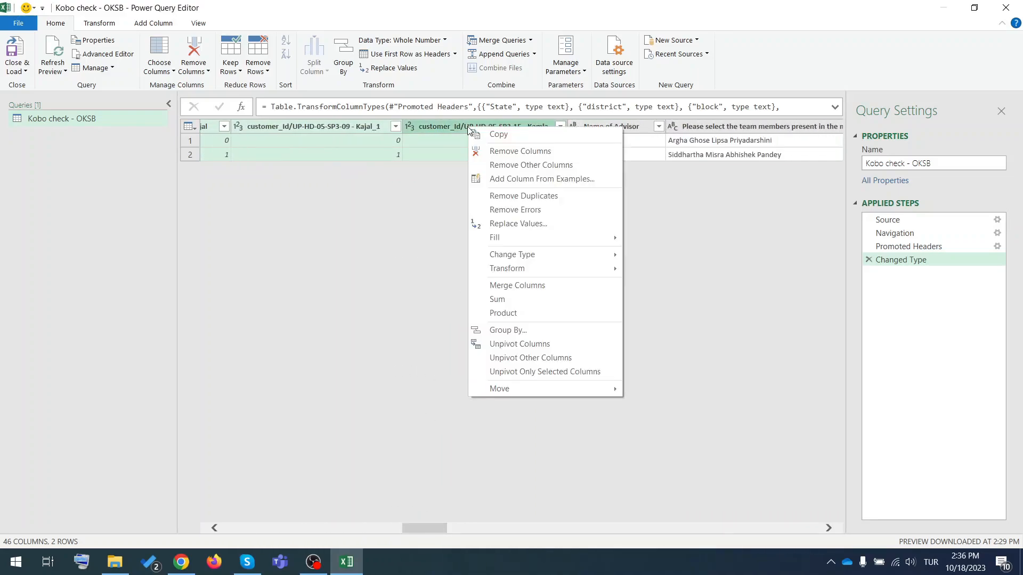
{"action": "left_click", "coordinate": [541, 349]}
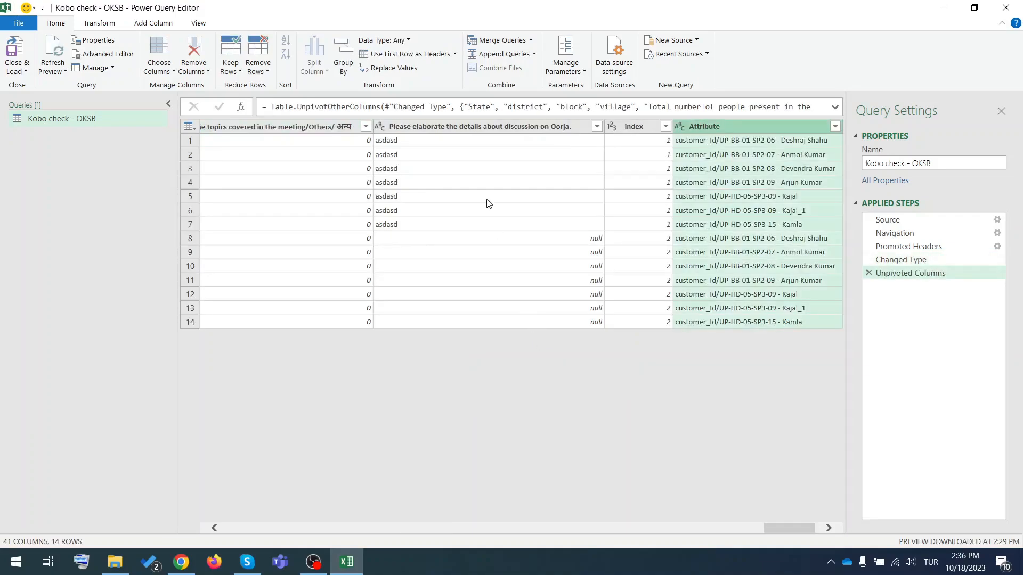
- Filter the Value column to keep only the rows with 1
{"action": "left_click_drag", "start_coordinate": [794, 527], "coordinate": [804, 525]}
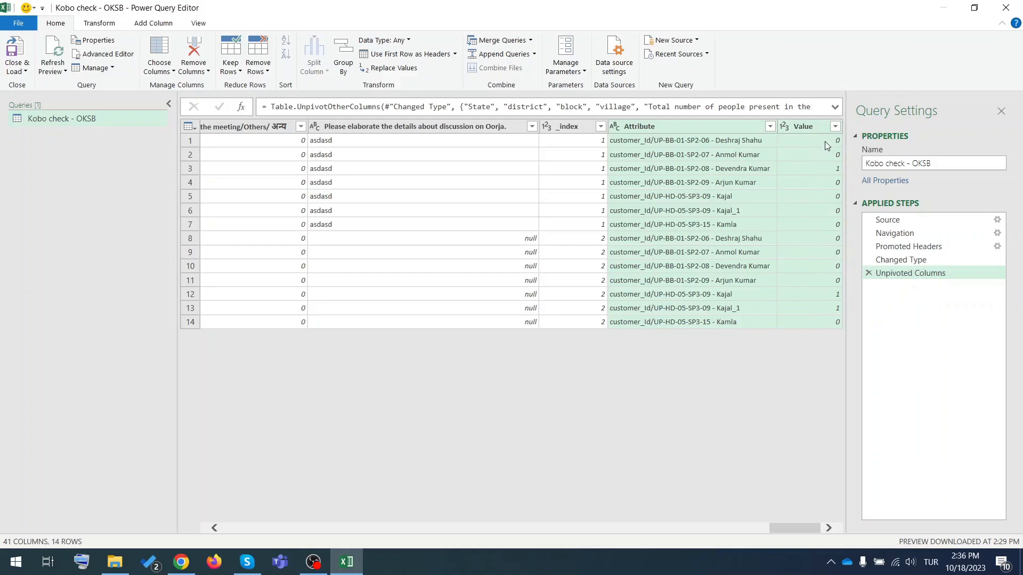
{"action": "left_click", "coordinate": [816, 128]}
{"action": "left_click", "coordinate": [835, 127]}
{"action": "left_click", "coordinate": [665, 269]}
{"action": "left_click", "coordinate": [658, 301]}
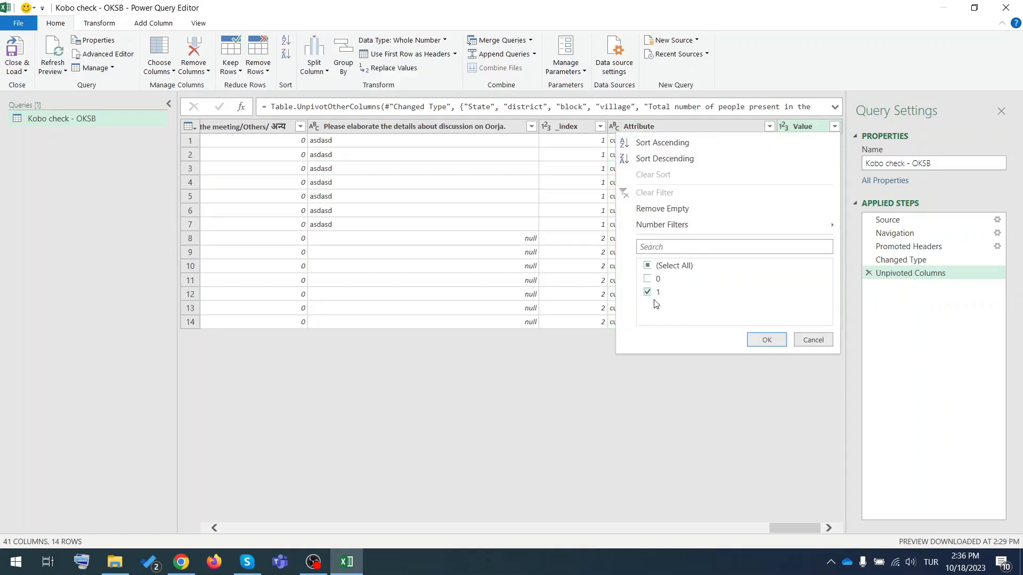
{"action": "left_click", "coordinate": [765, 340]}
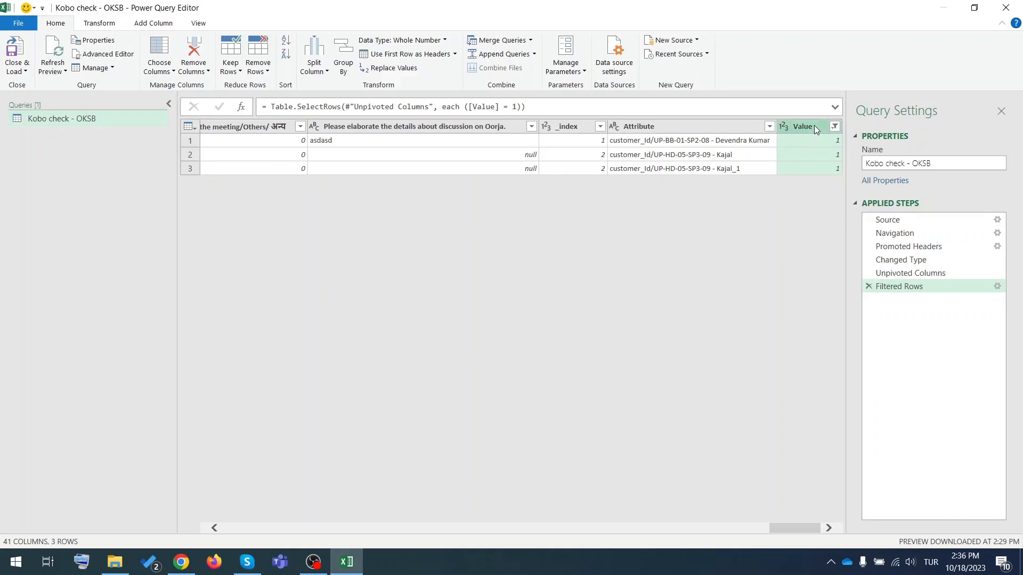
- Remove the Value column from the query
{"action": "right_click", "coordinate": [813, 126]}
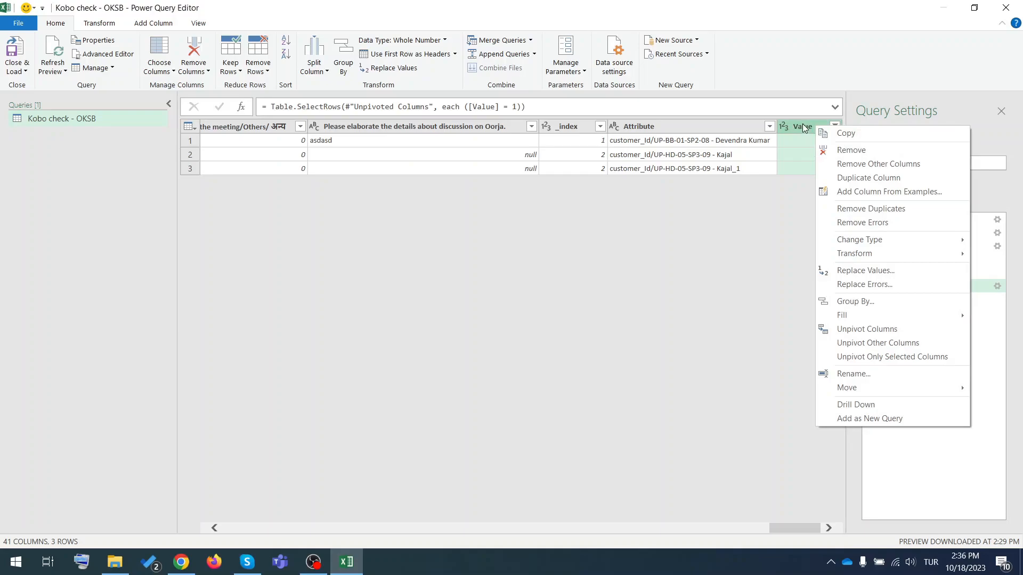
{"action": "left_click", "coordinate": [804, 128]}
{"action": "right_click", "coordinate": [803, 126]}
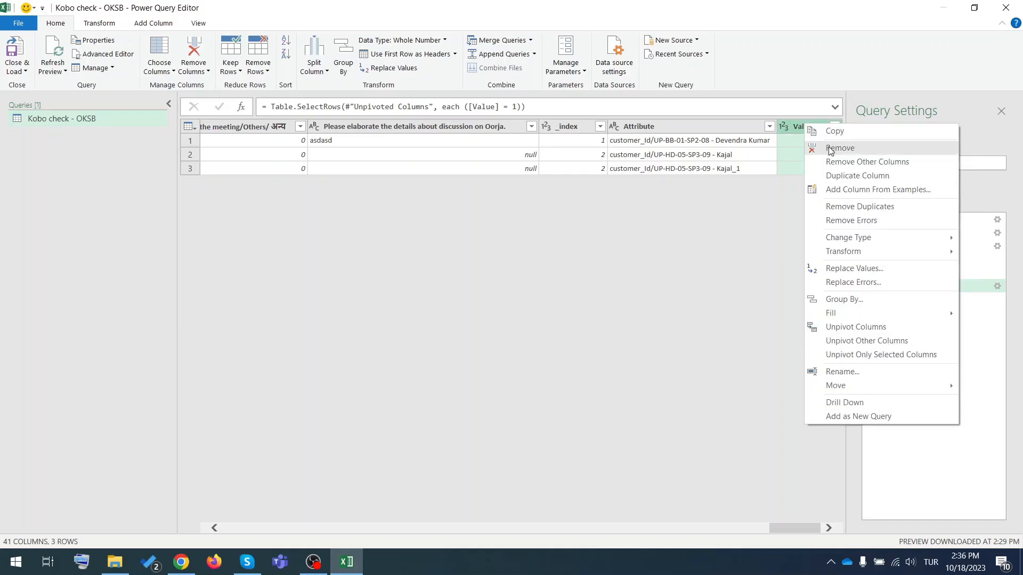
{"action": "left_click", "coordinate": [830, 152]}
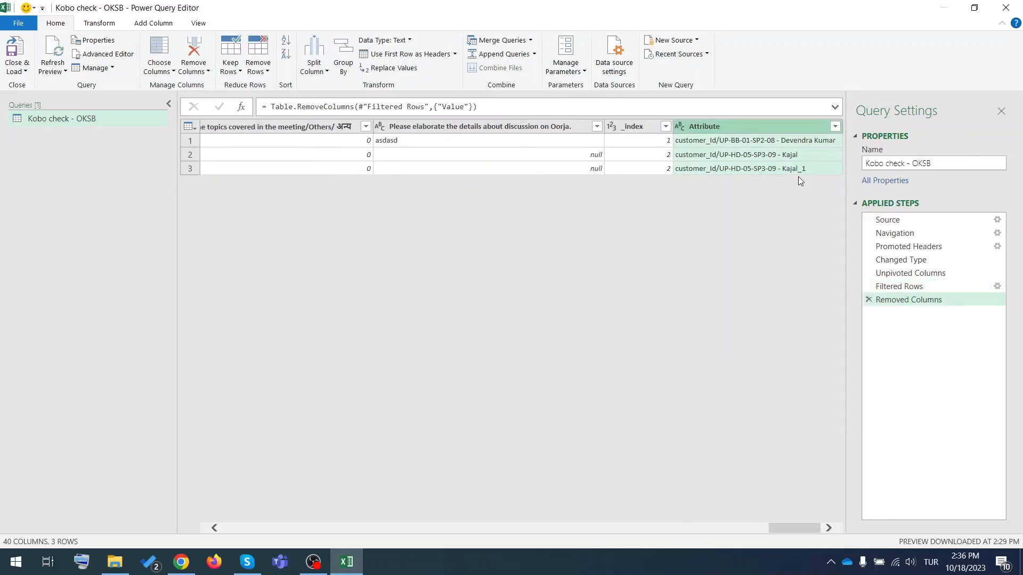
- Rename the Attribute column to Customer ID
{"action": "double_click", "coordinate": [721, 126]}
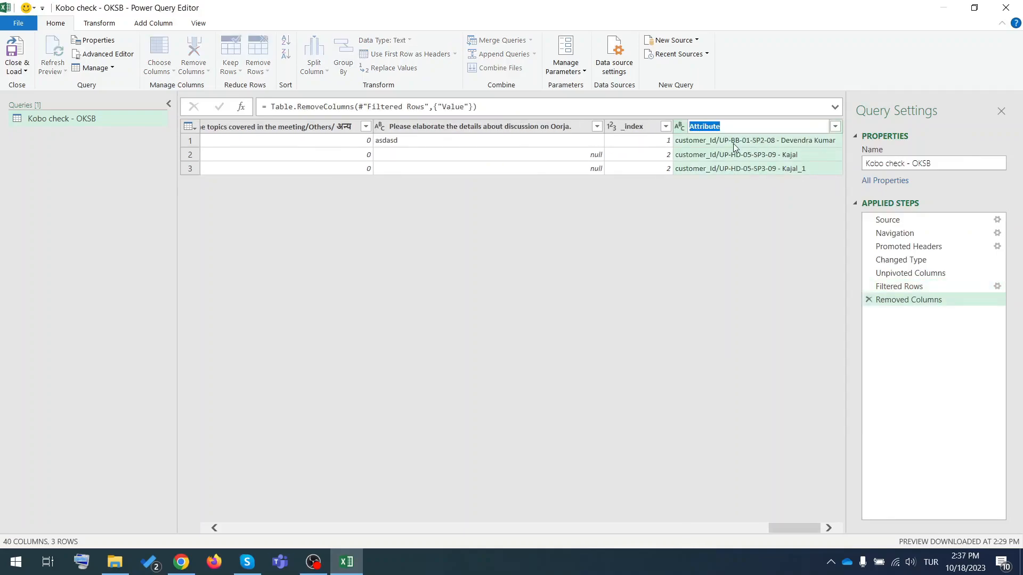
{"action": "type", "text": "Con"}
{"action": "key", "text": "BackSpace"}
{"action": "key", "text": "BackSpace"}
{"action": "type", "text": "ustomer ID"}
{"action": "key", "text": "Return"}
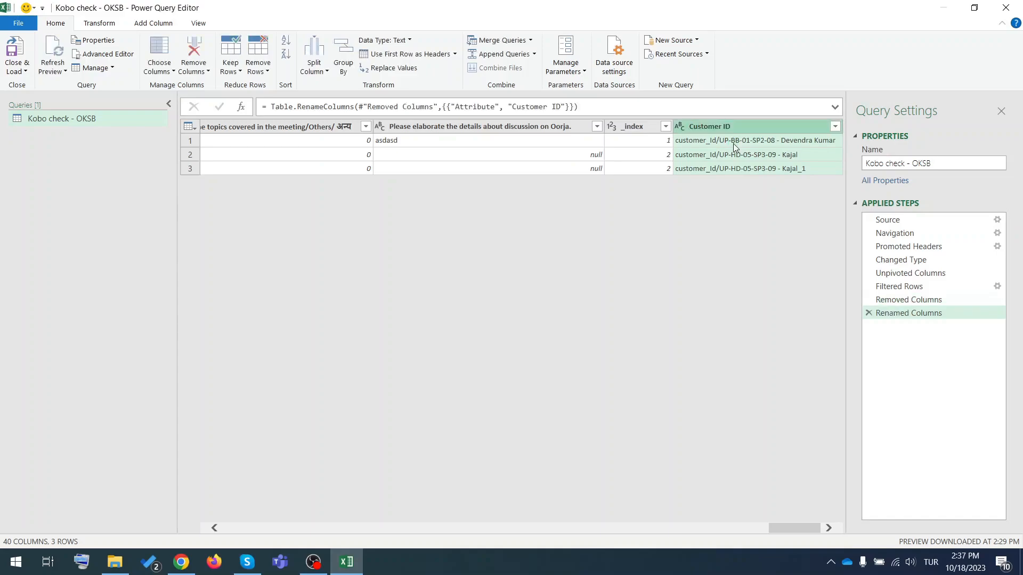
- Split the Customer ID column by the custom delimiter "/" at the left-most delimiter
{"action": "left_click", "coordinate": [828, 528]}
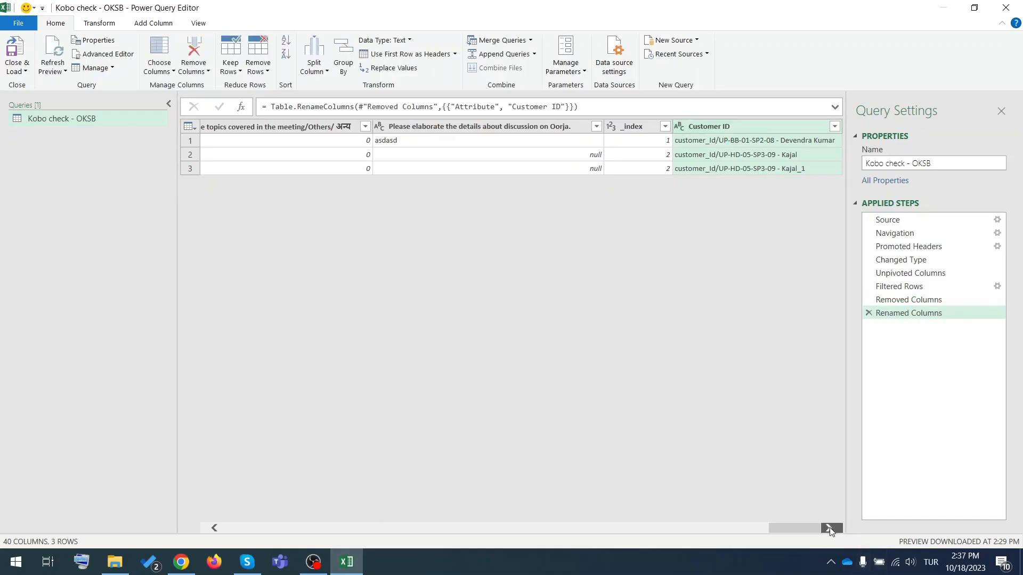
{"action": "left_click_drag", "start_coordinate": [784, 527], "coordinate": [211, 485]}
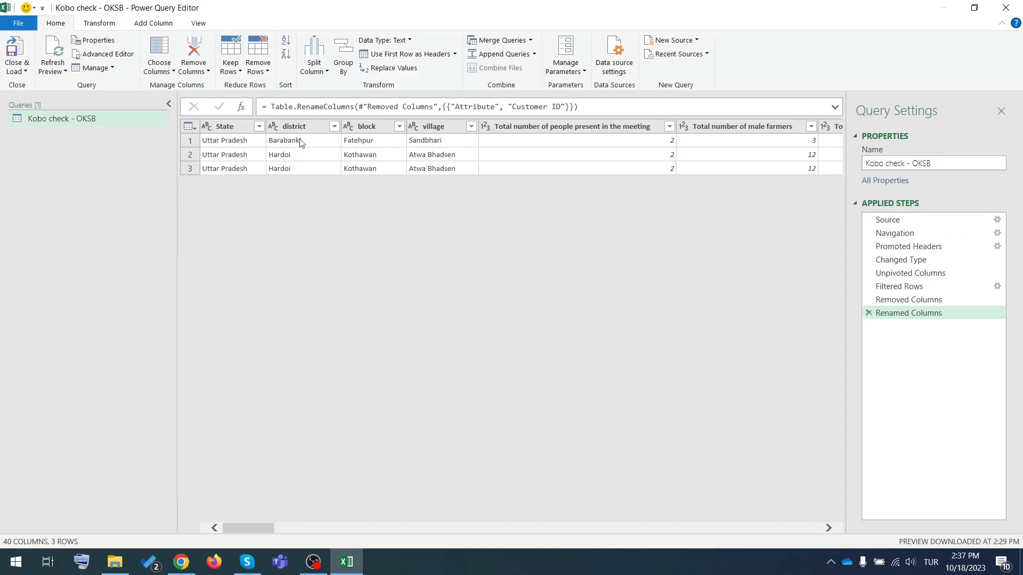
{"action": "left_click_drag", "start_coordinate": [271, 533], "coordinate": [368, 527]}
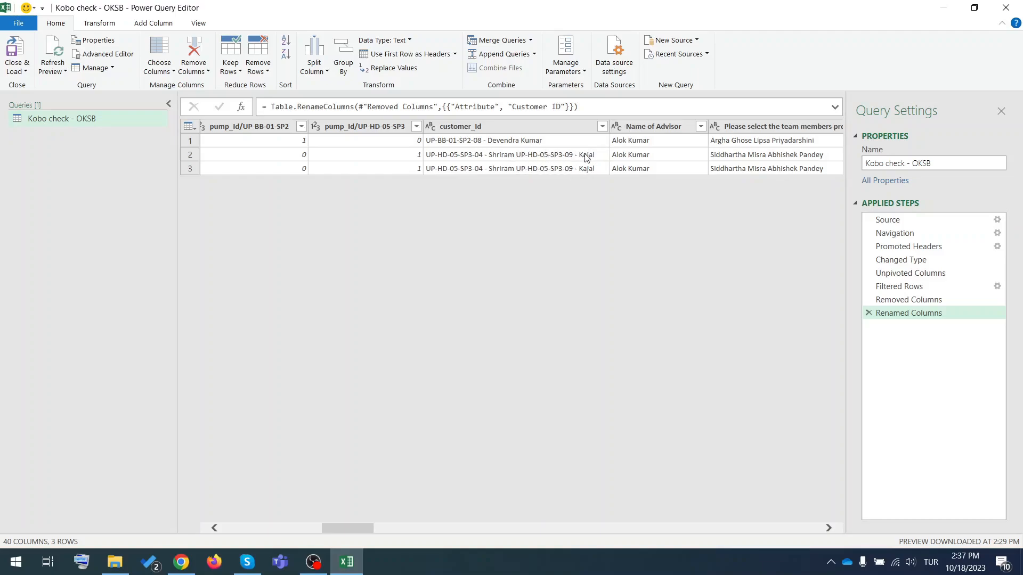
{"action": "left_click_drag", "start_coordinate": [364, 525], "coordinate": [820, 481]}
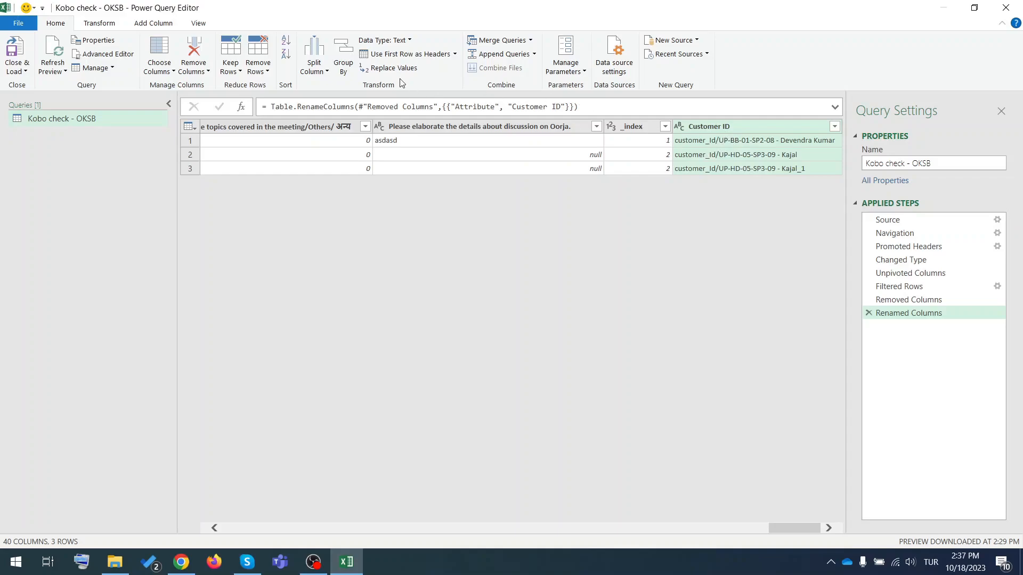
{"action": "left_click", "coordinate": [99, 22]}
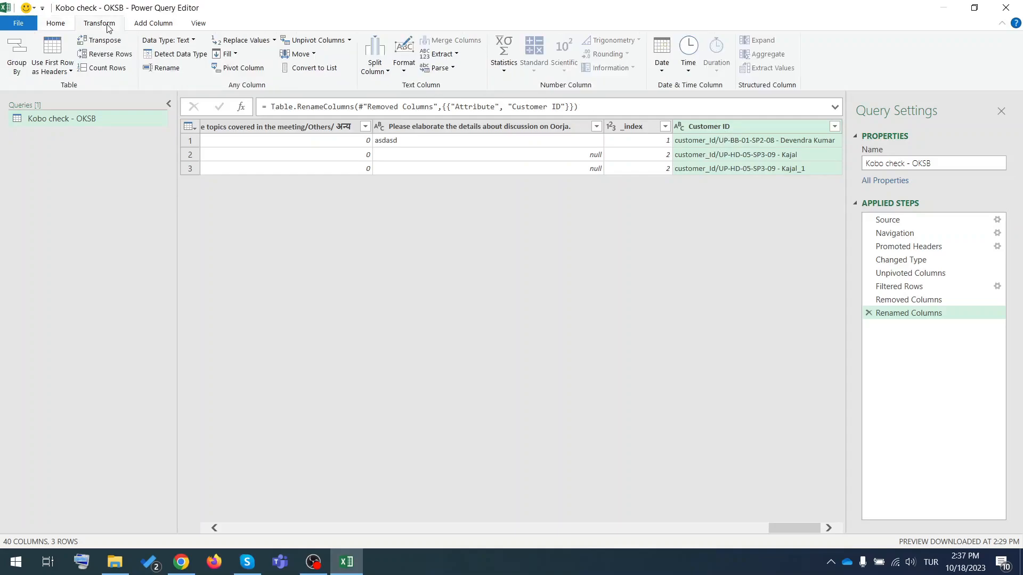
{"action": "left_click", "coordinate": [378, 67]}
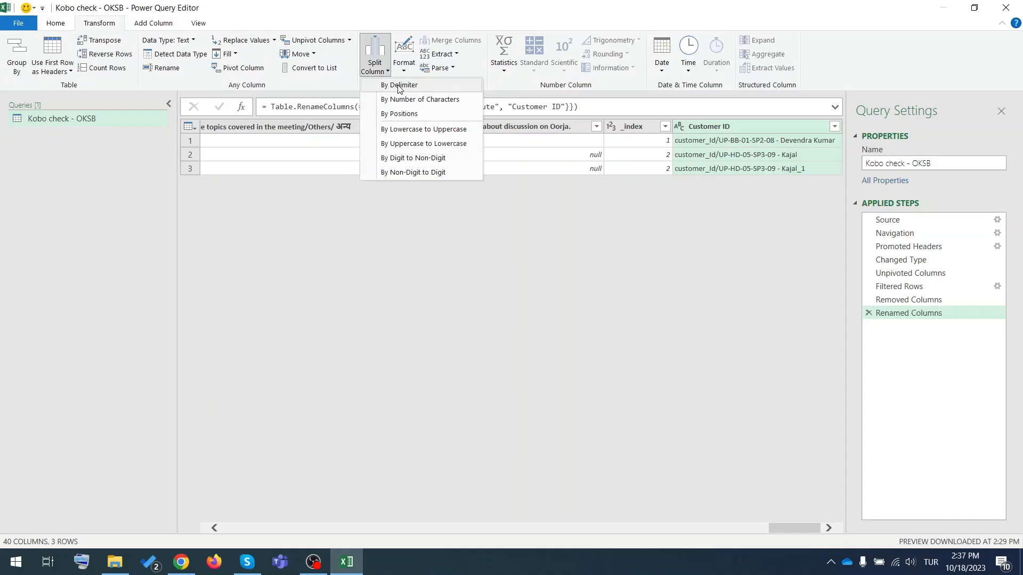
{"action": "left_click", "coordinate": [399, 86]}
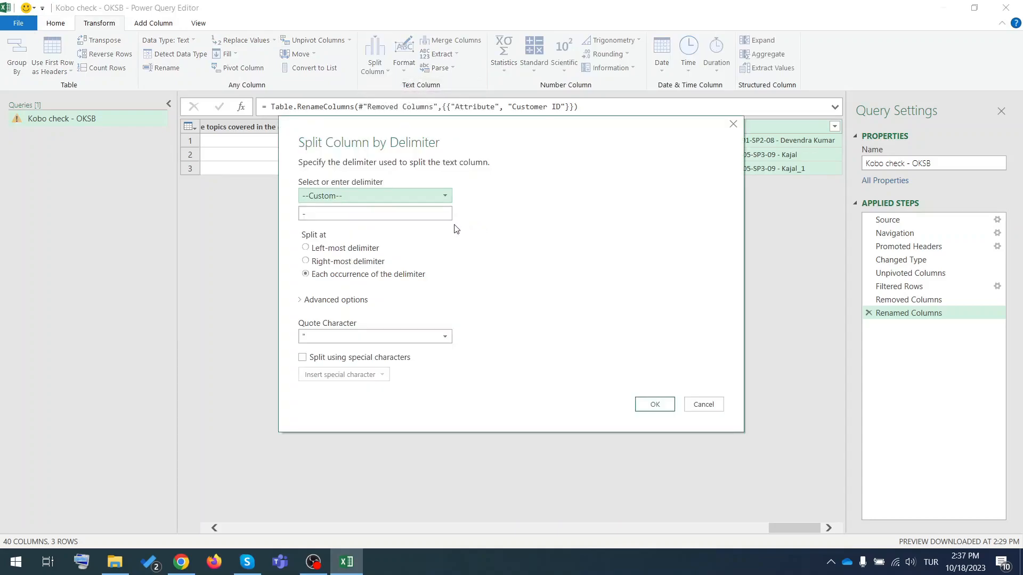
{"action": "key", "text": "Tab"}
{"action": "type", "text": "/"}
{"action": "left_click", "coordinate": [345, 248]}
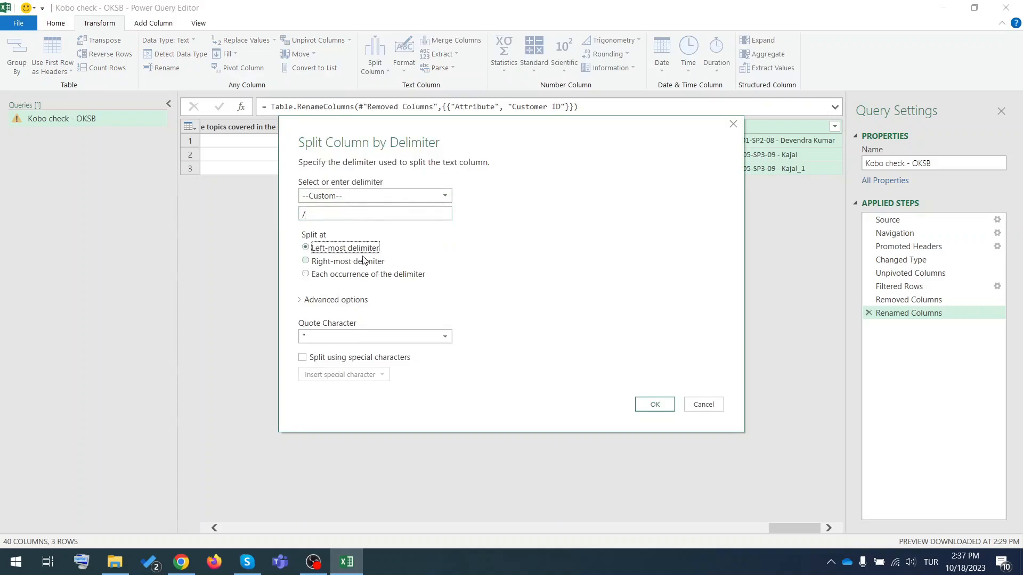
{"action": "left_click_drag", "start_coordinate": [564, 132], "coordinate": [520, 160]}
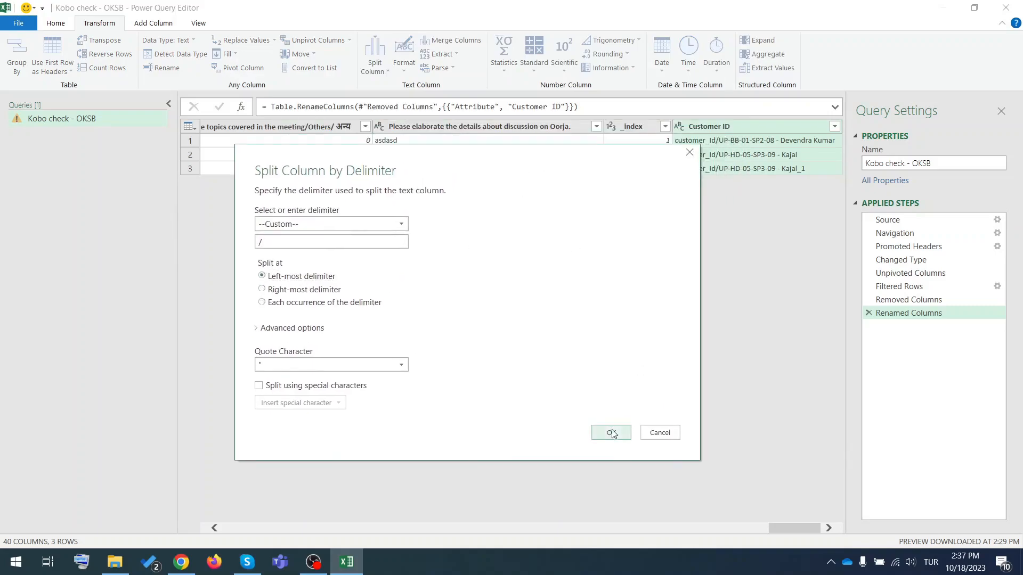
{"action": "left_click", "coordinate": [611, 433]}
- Remove the Customer ID.1 column that holds only the customer_Id prefix
{"action": "scroll", "coordinate": [804, 531], "scroll_direction": "right", "scroll_amount": 2}
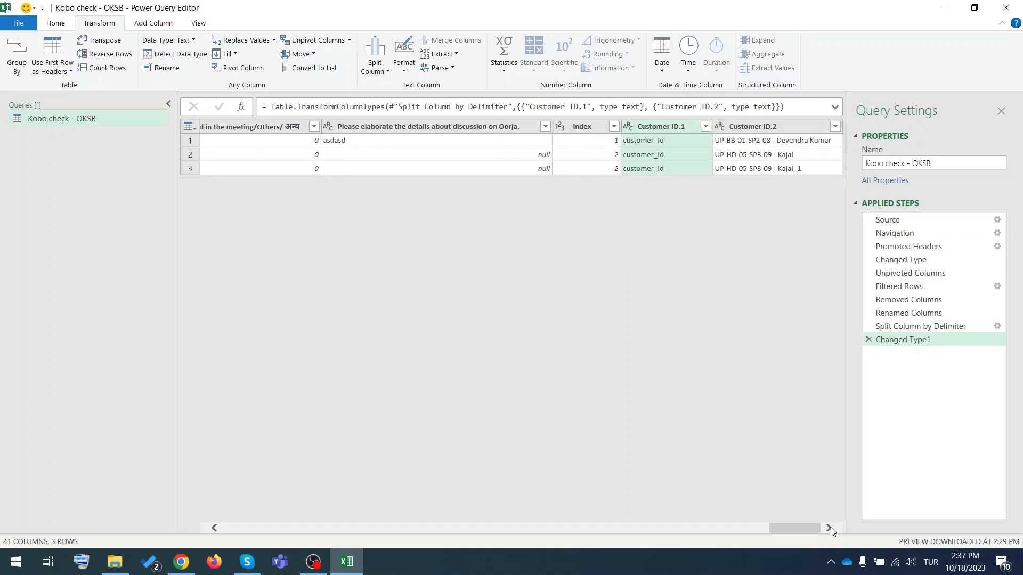
{"action": "right_click", "coordinate": [687, 127]}
{"action": "left_click", "coordinate": [730, 145]}
- Rename the Customer ID.2 column to Customer ID, and close and load the query into the workbook
{"action": "double_click", "coordinate": [789, 128]}
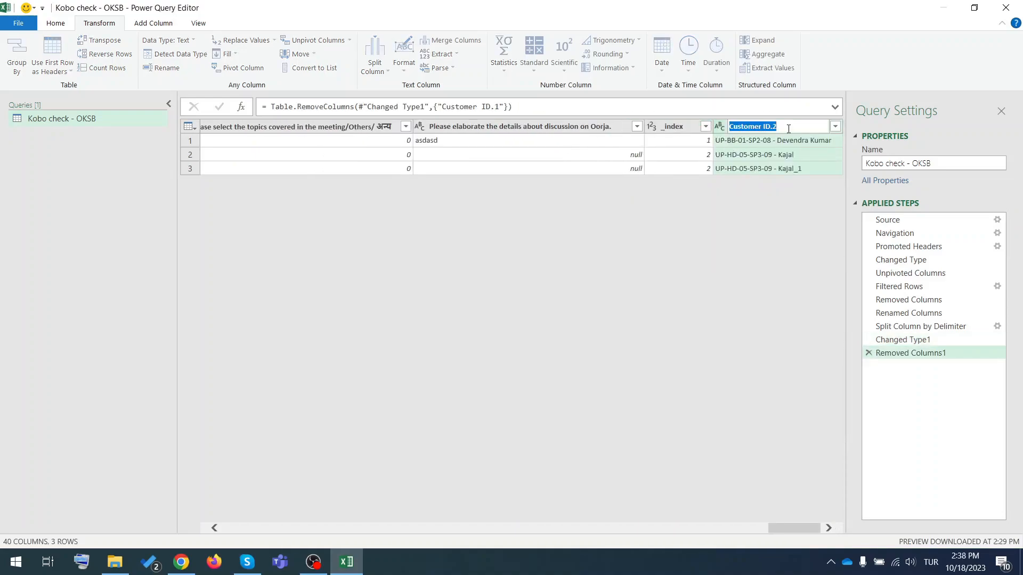
{"action": "key", "text": "Return"}
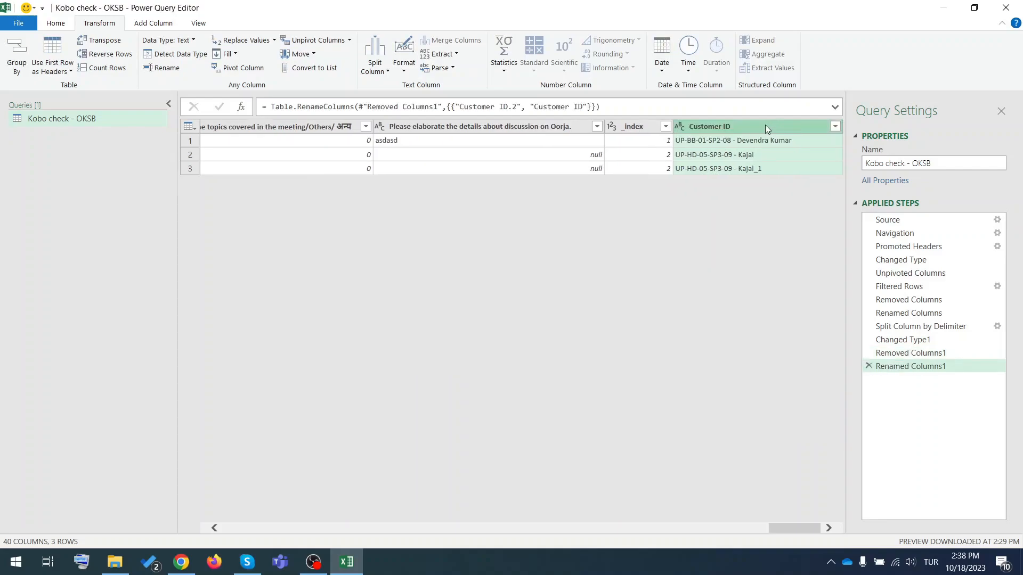
{"action": "left_click", "coordinate": [23, 27]}
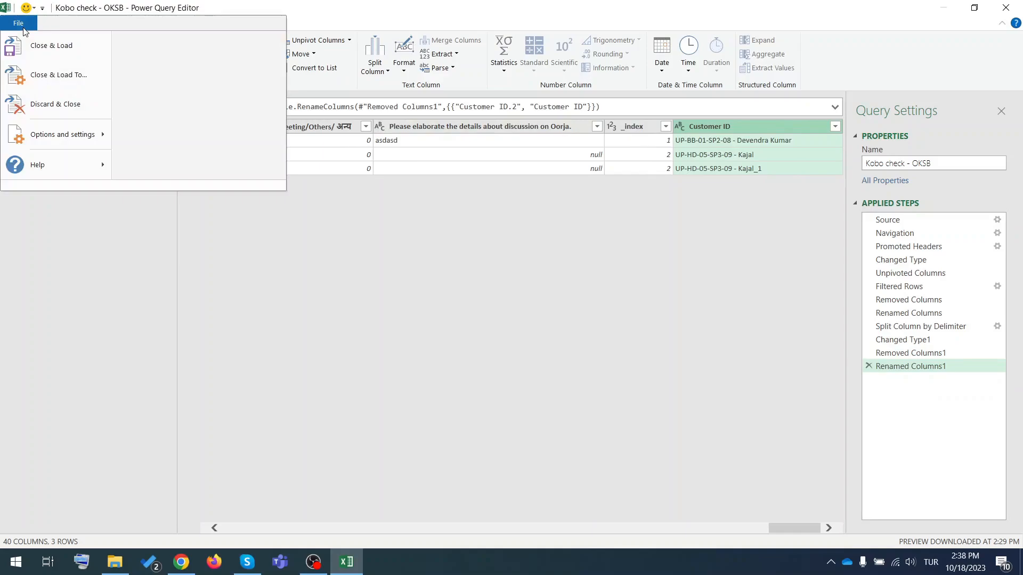
{"action": "left_click", "coordinate": [52, 47]}
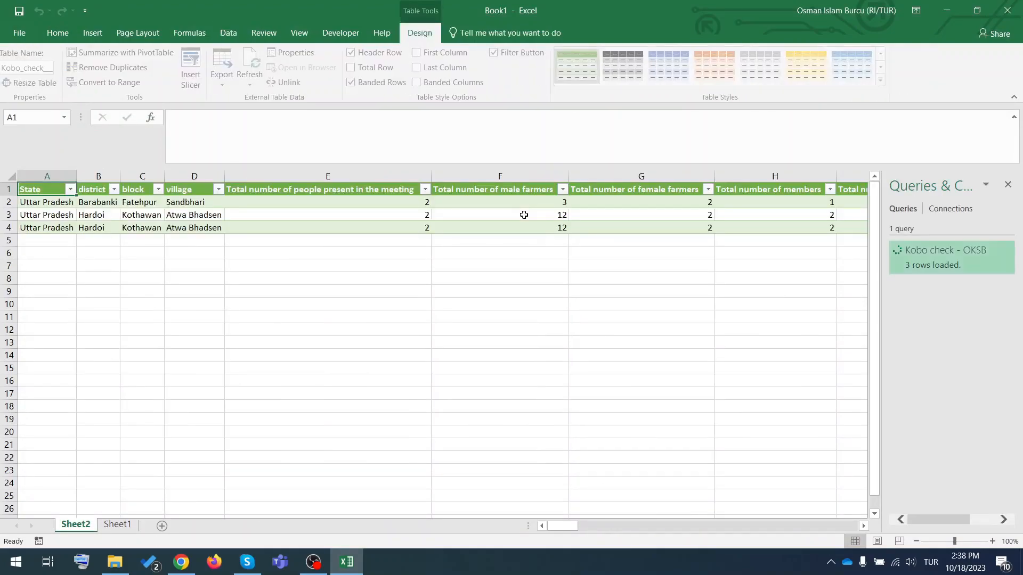
- Compare the original customer_Id column with the new Customer ID column of the loaded table, selecting each in turn
{"action": "left_click_drag", "start_coordinate": [561, 526], "coordinate": [864, 526]}
{"action": "left_click_drag", "start_coordinate": [763, 523], "coordinate": [651, 524]}
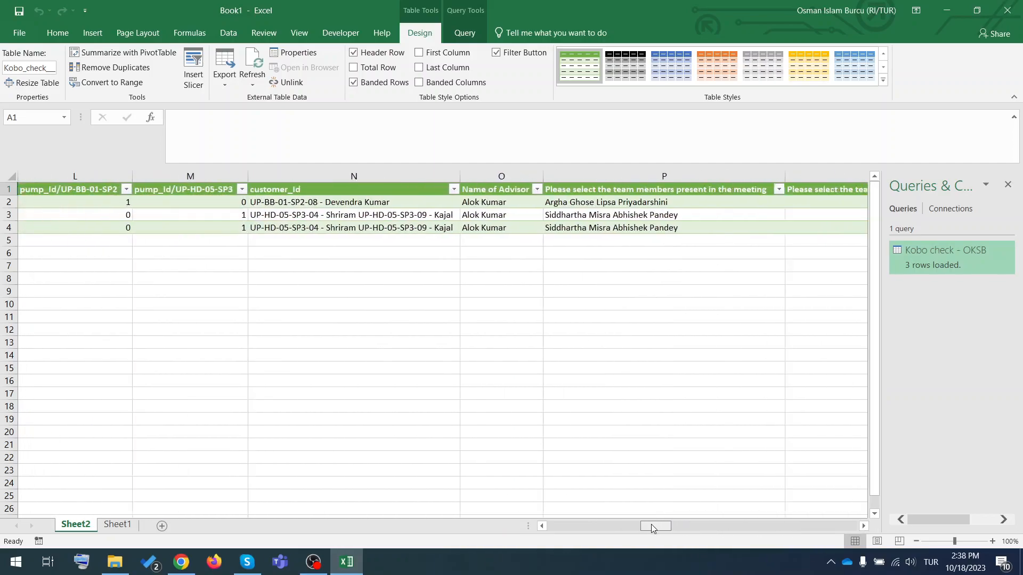
{"action": "left_click", "coordinate": [252, 171]}
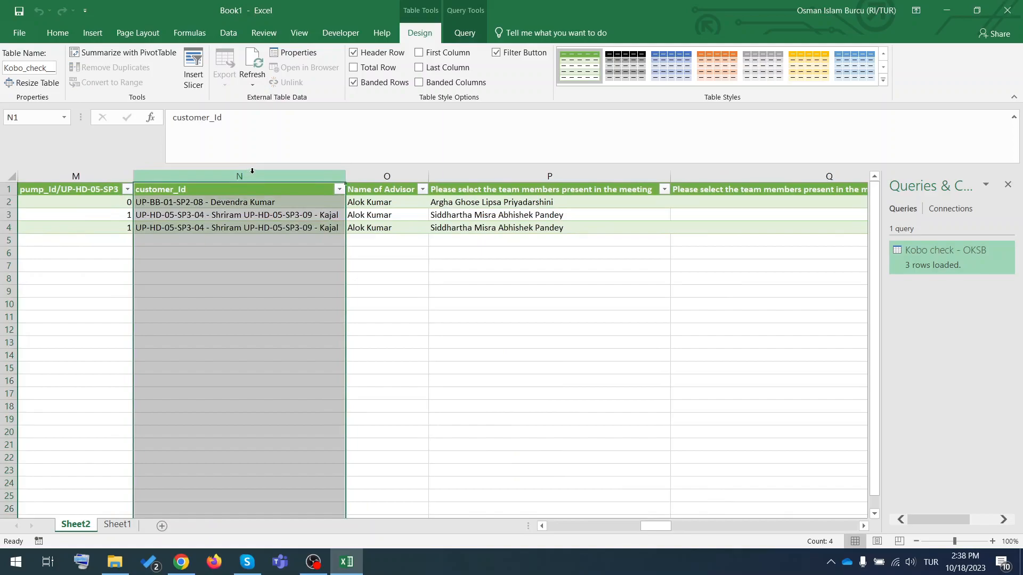
{"action": "left_click_drag", "start_coordinate": [658, 526], "coordinate": [831, 526]}
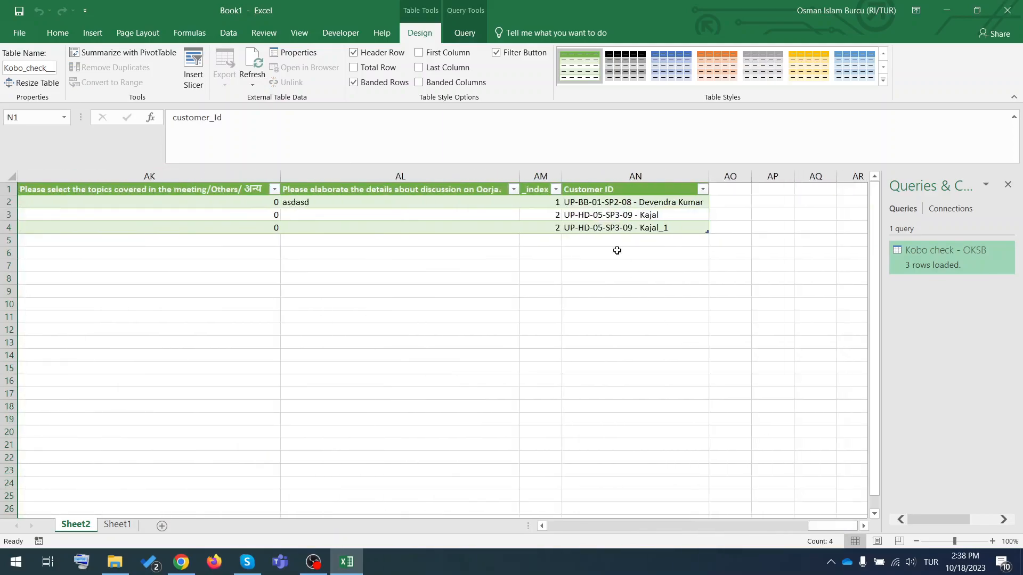
{"action": "left_click_drag", "start_coordinate": [593, 190], "coordinate": [589, 228]}
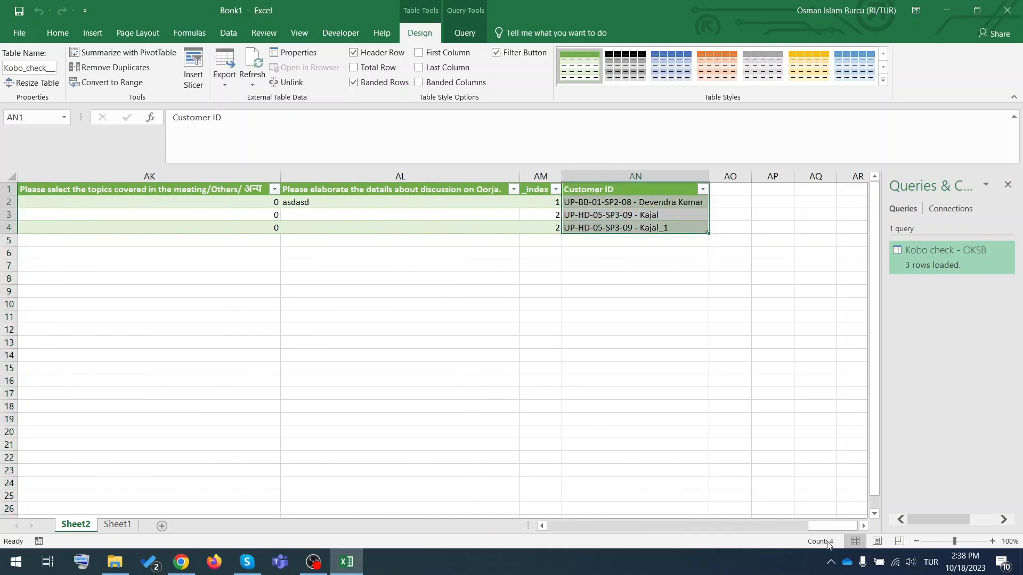